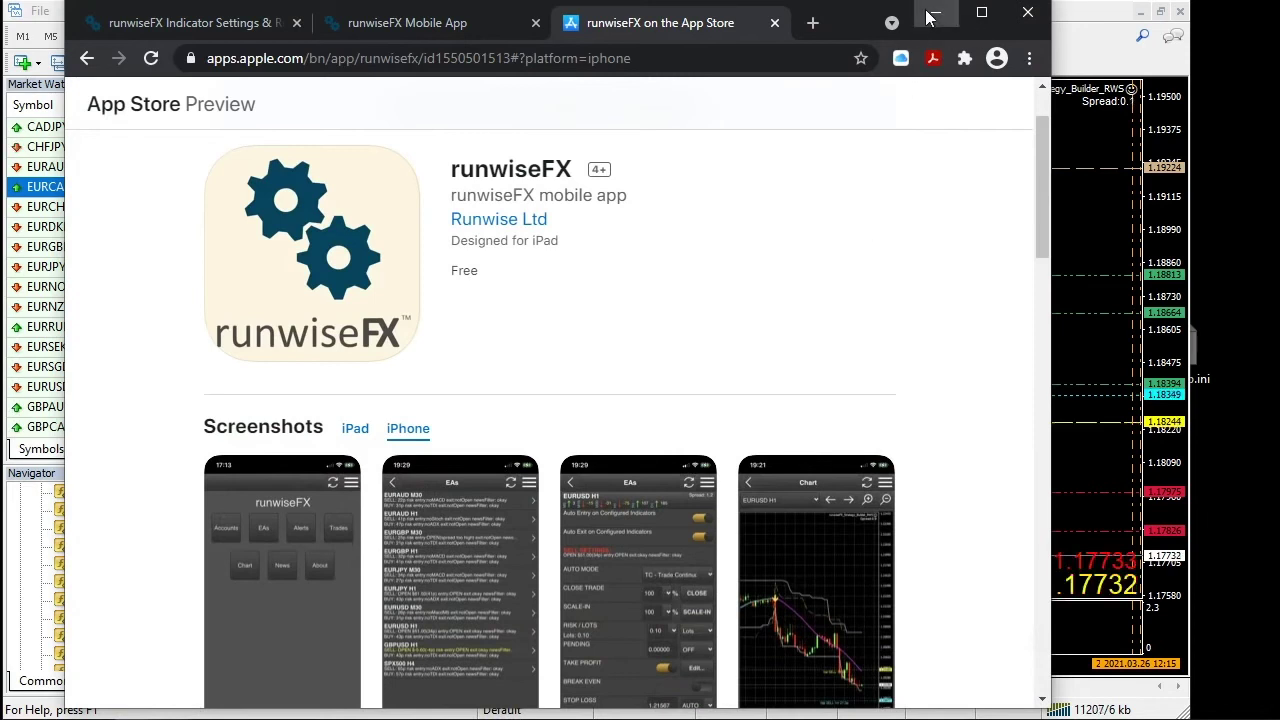
Download the runwiseFX Windows installer setup.exe from the runwiseFX Mobile App page.
{"action": "left_click", "coordinate": [406, 30]}
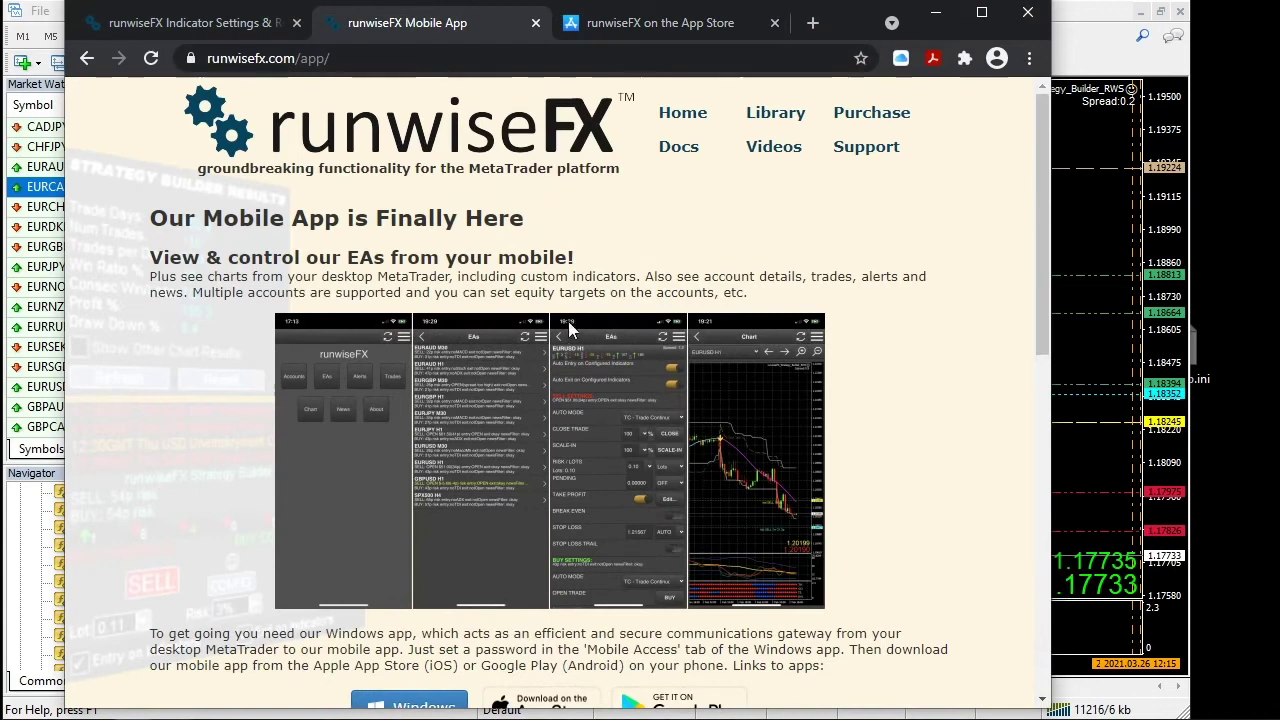
{"action": "scroll", "coordinate": [573, 355], "scroll_direction": "down", "scroll_amount": 1}
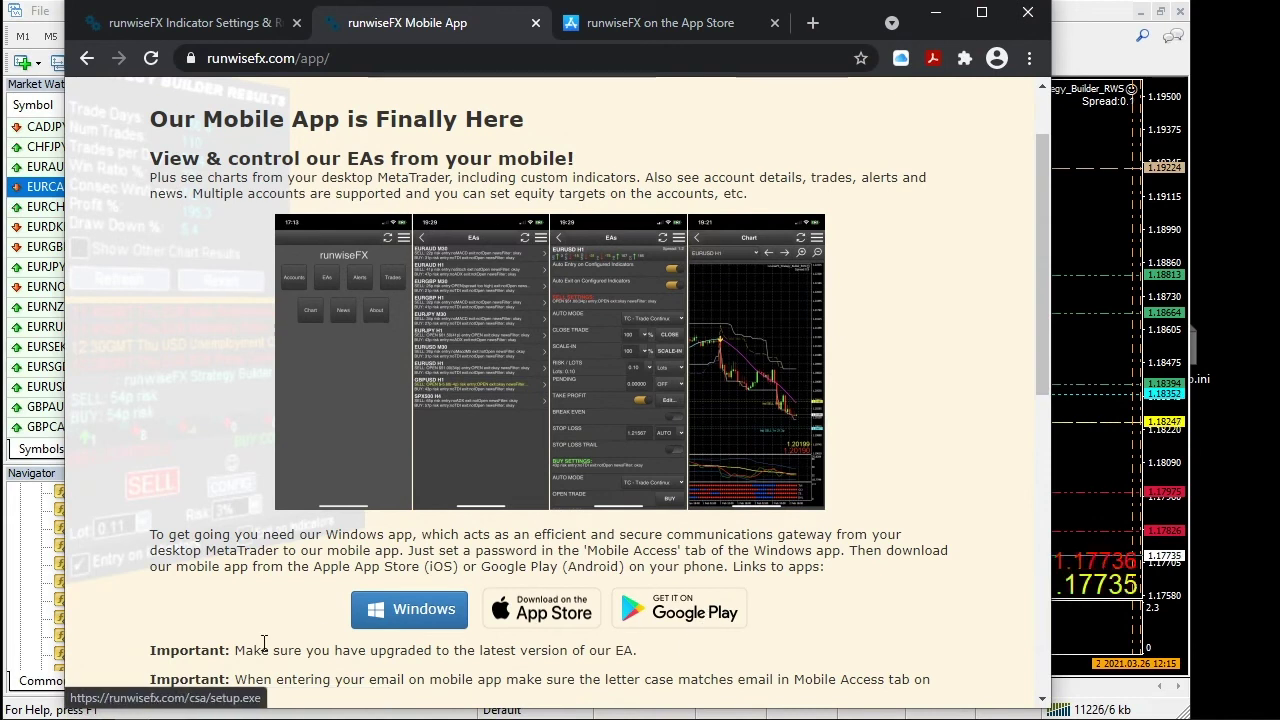
{"action": "left_click", "coordinate": [405, 622]}
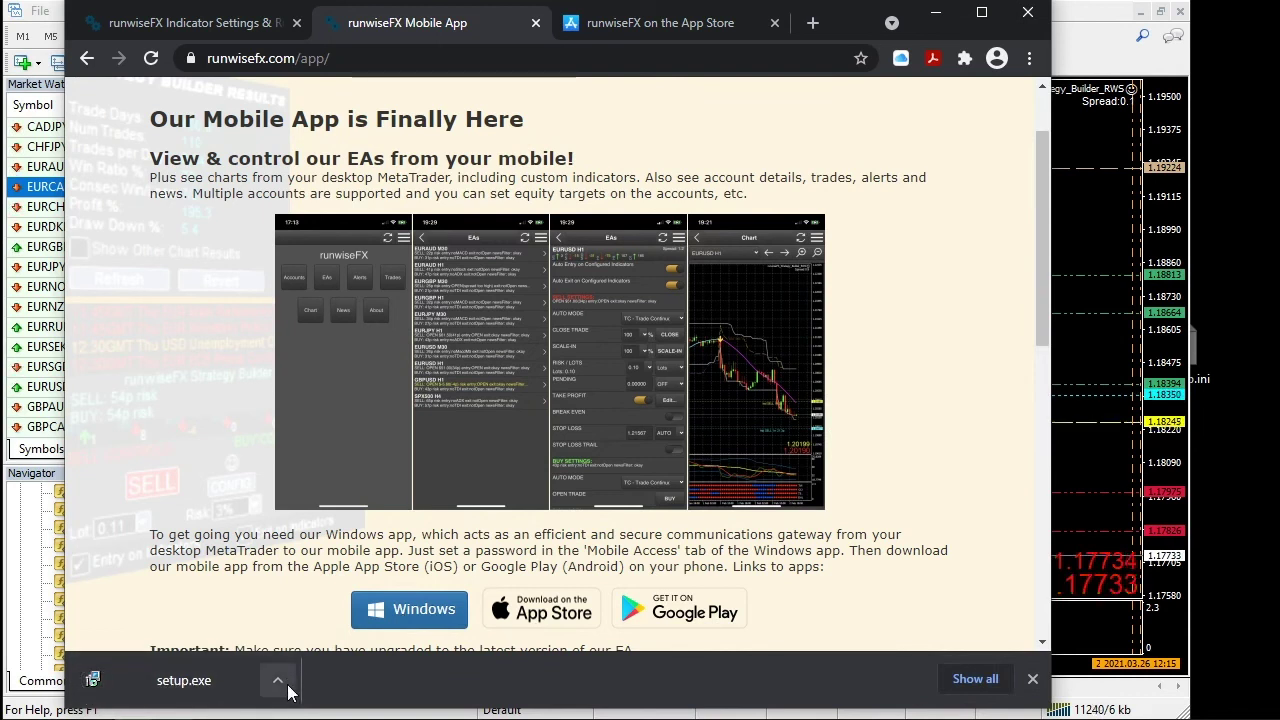
Launch setup.exe, bypassing the Windows protection warning with Run anyway.
{"action": "left_click", "coordinate": [227, 688]}
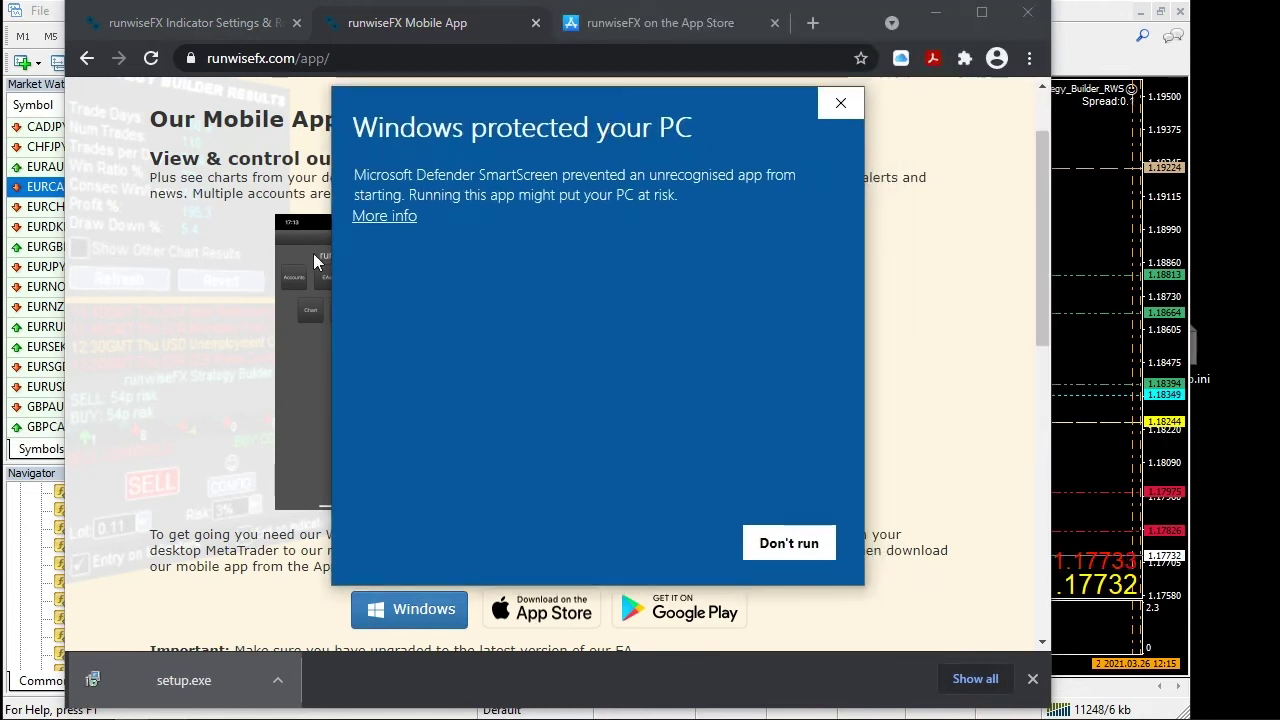
{"action": "left_click", "coordinate": [380, 217]}
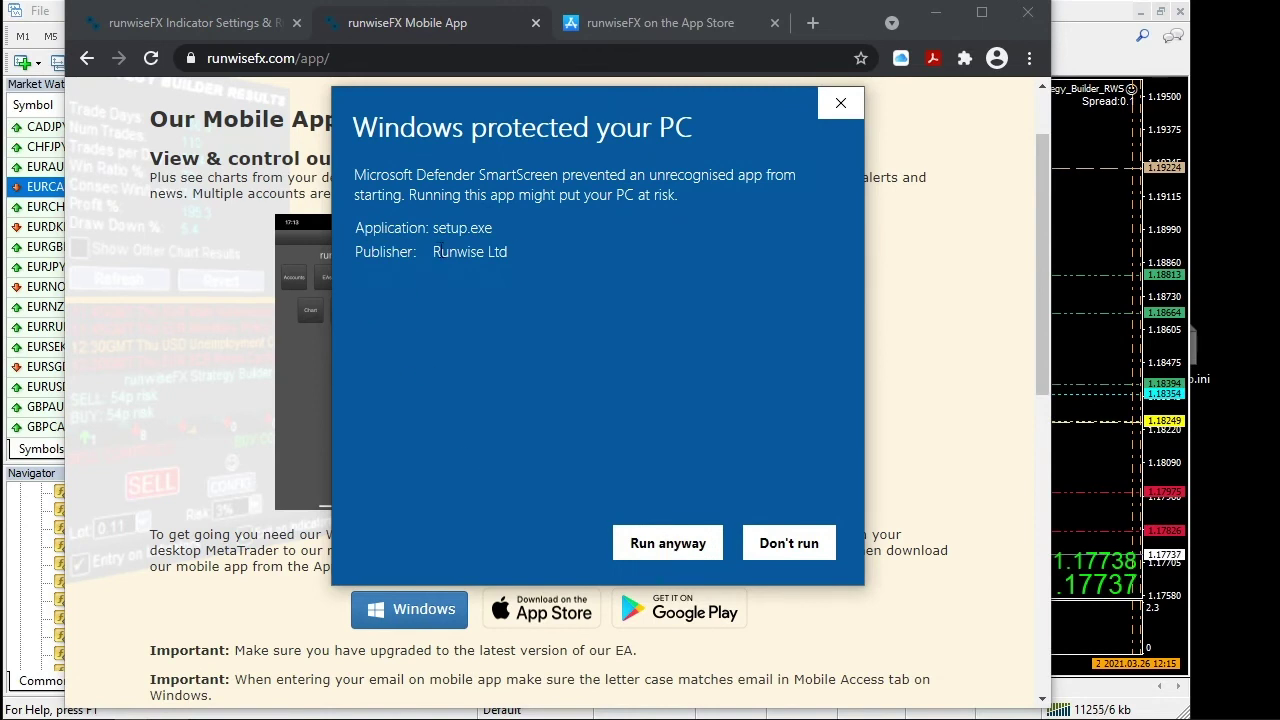
{"action": "left_click", "coordinate": [655, 540]}
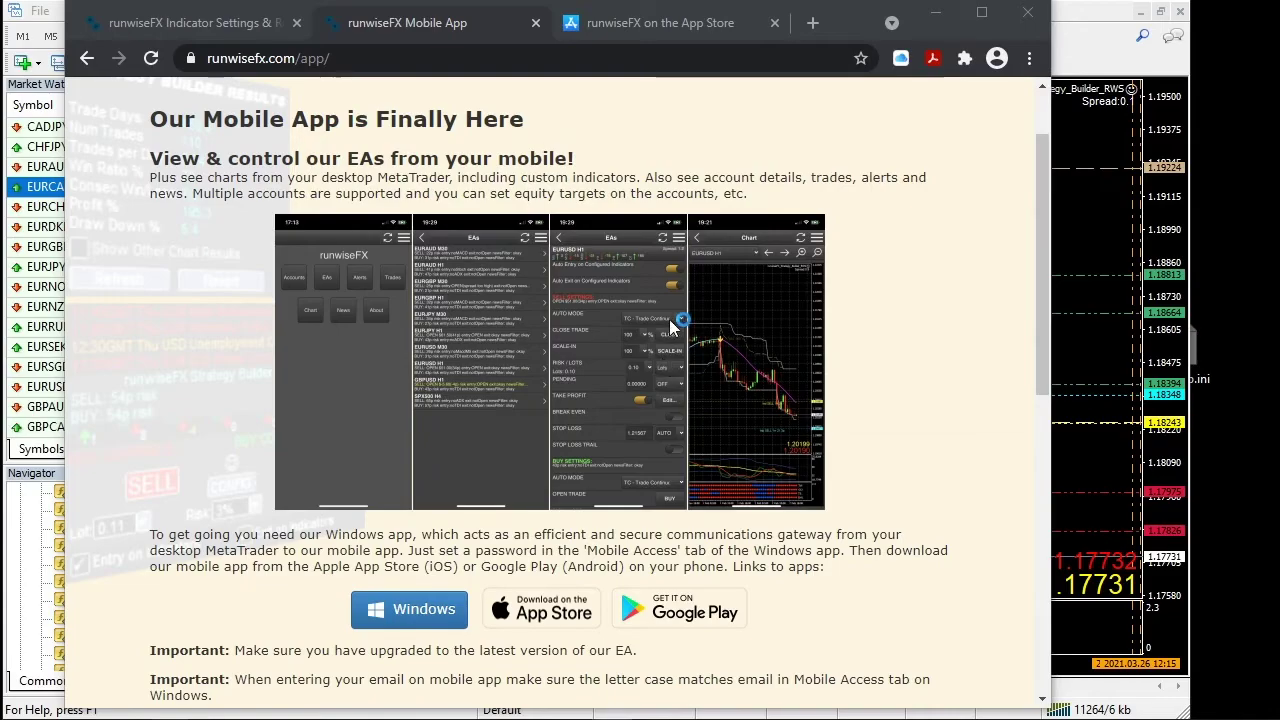
{"action": "left_click_drag", "start_coordinate": [733, 38], "coordinate": [446, 198]}
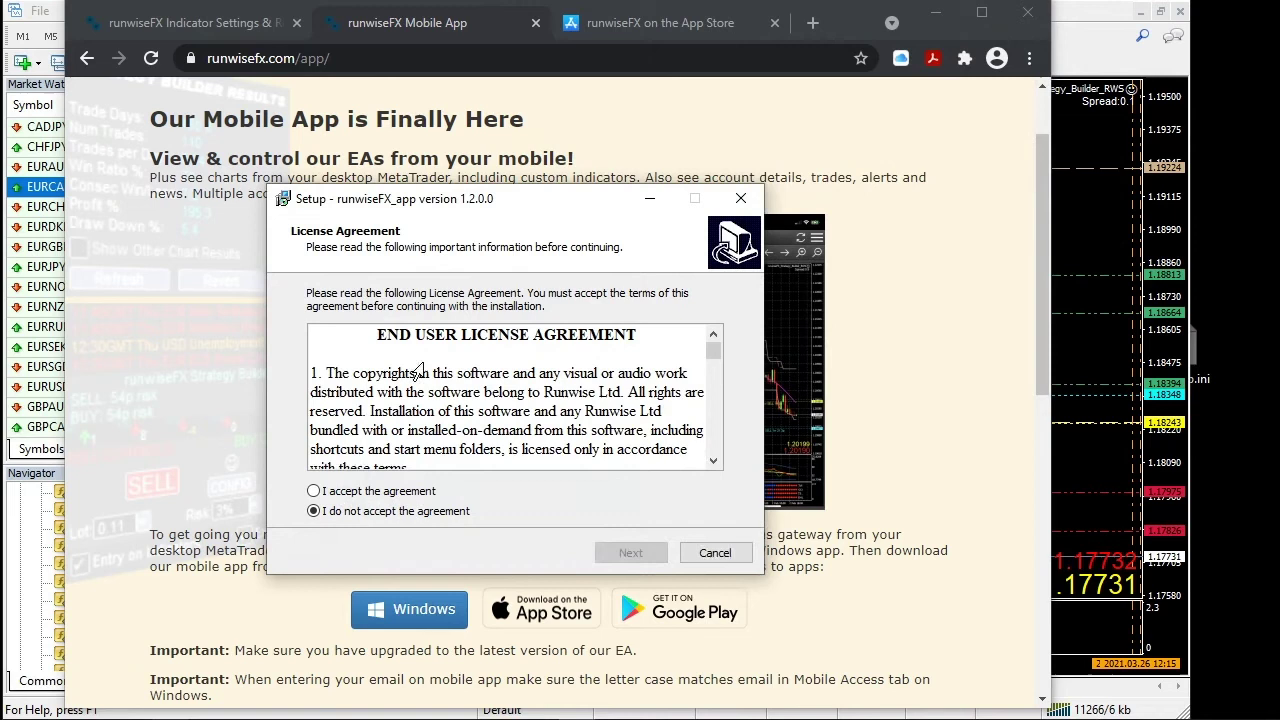
Accept the licence, keep the default folder with no desktop shortcut, install runwiseFX_app 1.2.0.0 and finish.
{"action": "left_click", "coordinate": [314, 491]}
{"action": "left_click", "coordinate": [621, 556]}
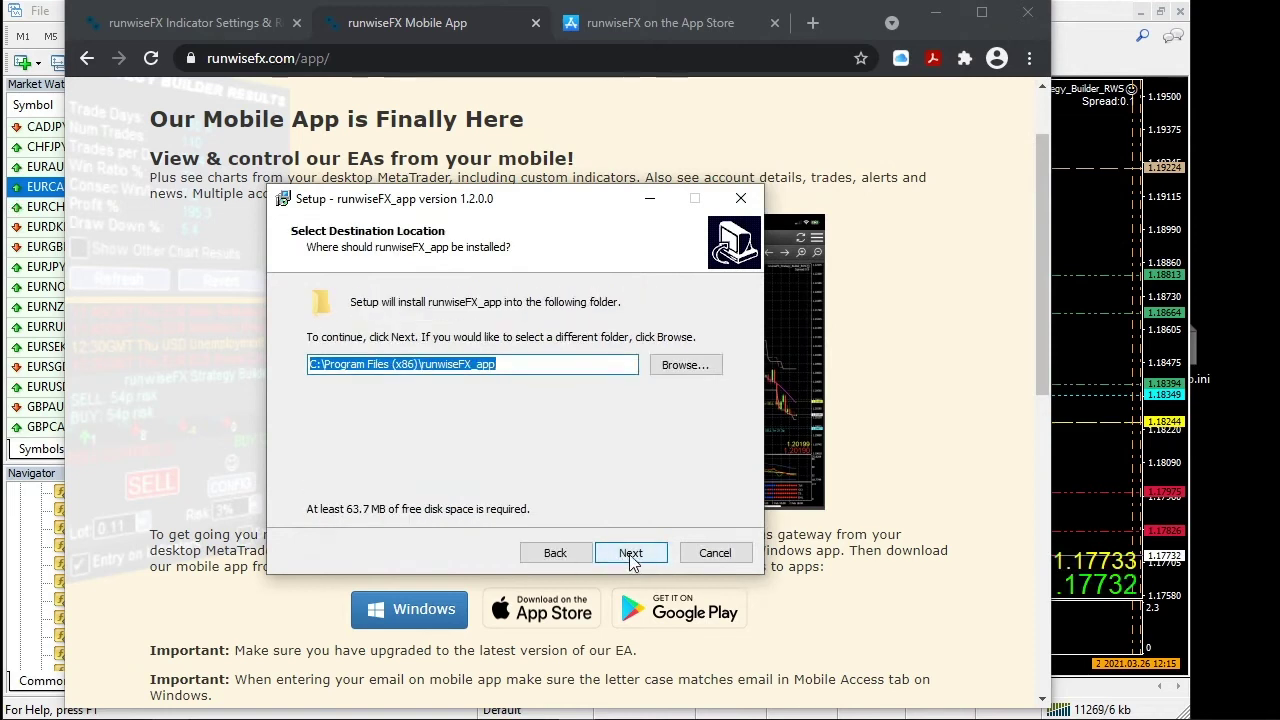
{"action": "left_click", "coordinate": [628, 556]}
{"action": "left_click", "coordinate": [631, 556]}
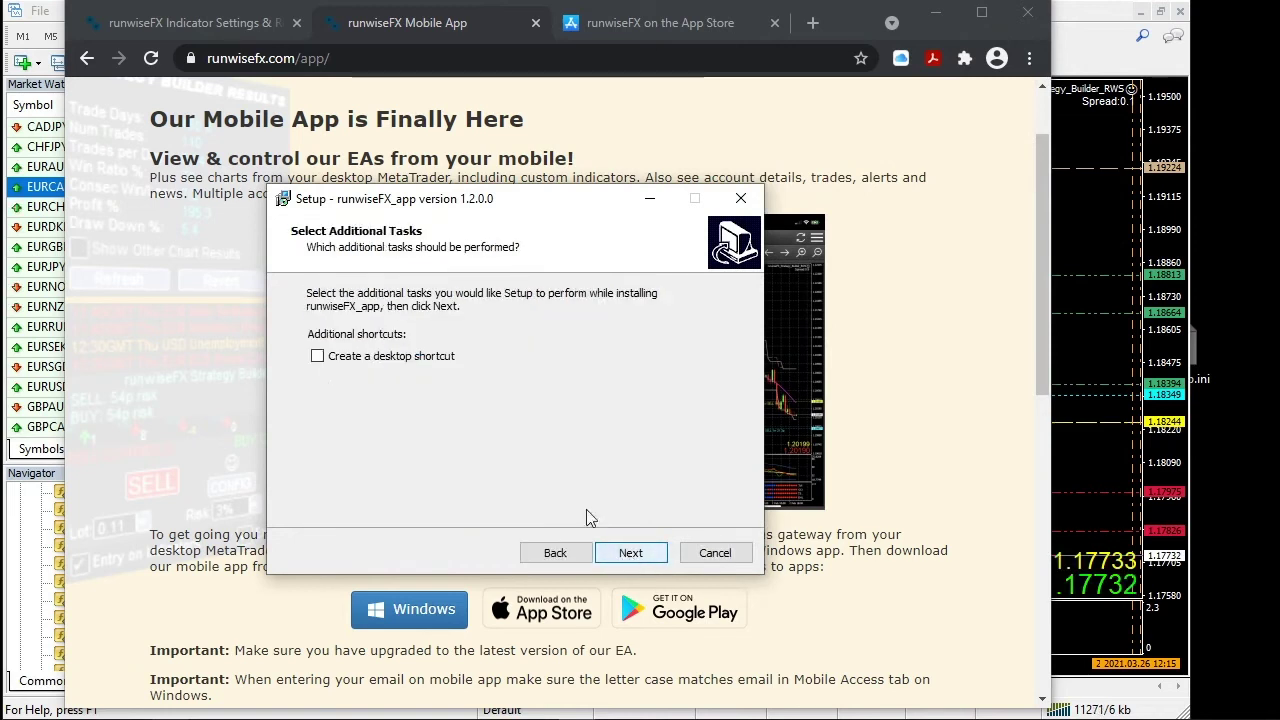
{"action": "left_click", "coordinate": [613, 553]}
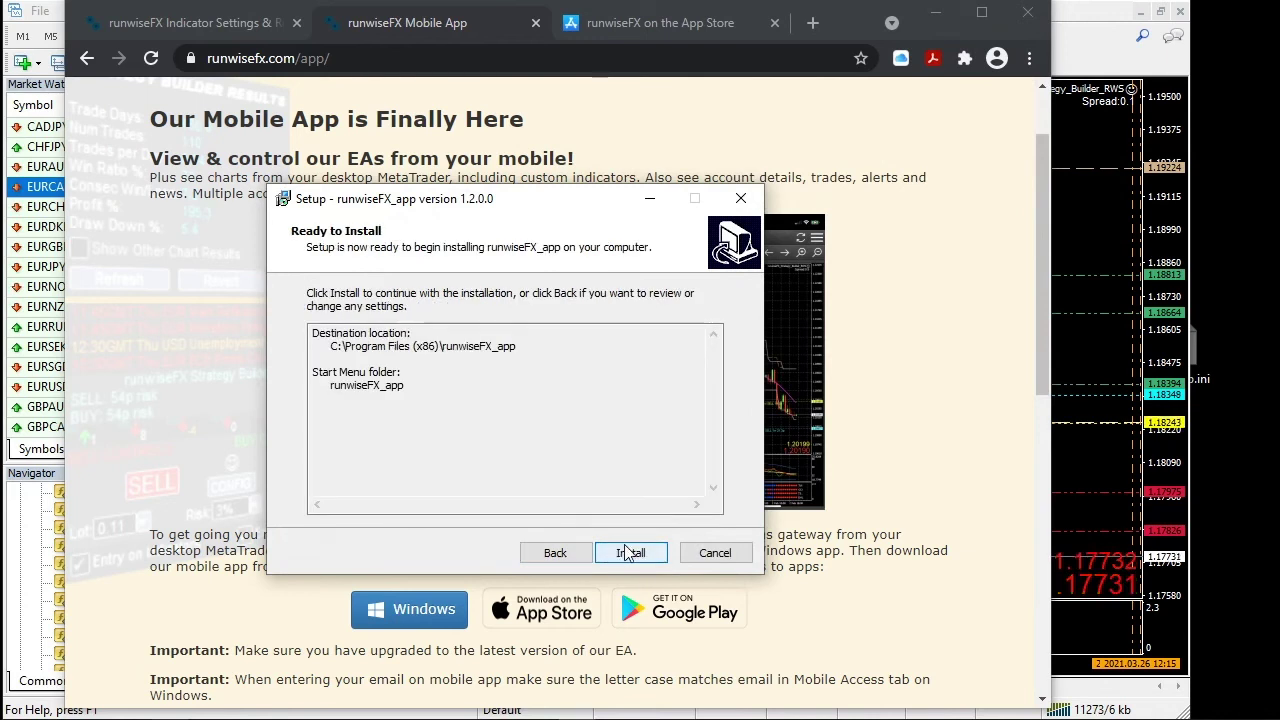
{"action": "left_click", "coordinate": [622, 553]}
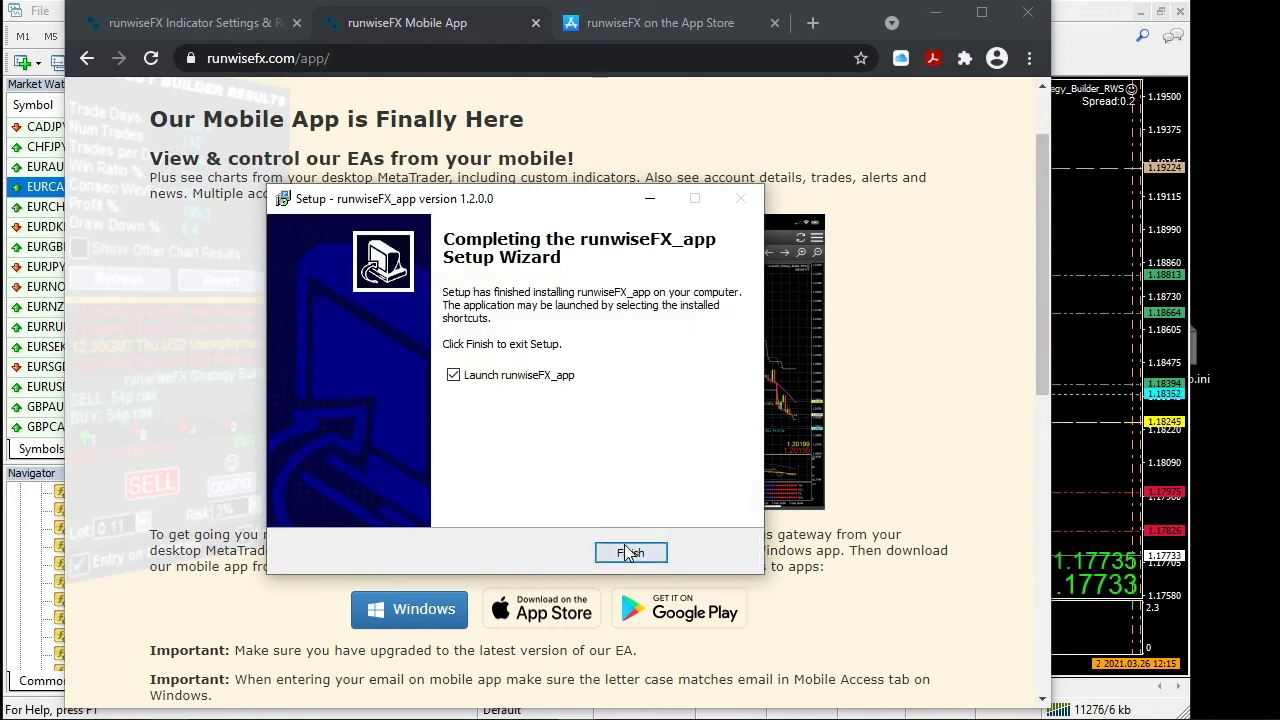
{"action": "left_click", "coordinate": [612, 557]}
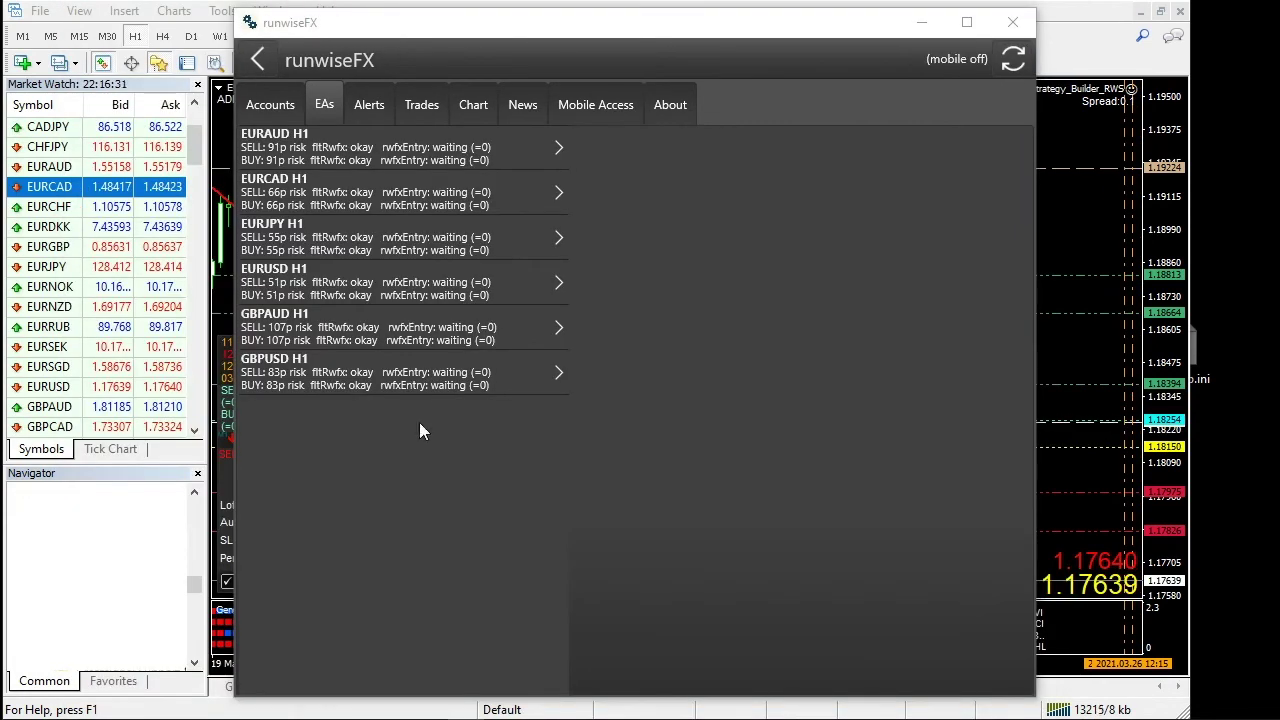
Check the GBPUSD, EURUSD and EURJPY H1 EAs, ending on EURCAD H1's settings.
{"action": "left_click", "coordinate": [440, 372]}
{"action": "left_click", "coordinate": [446, 290]}
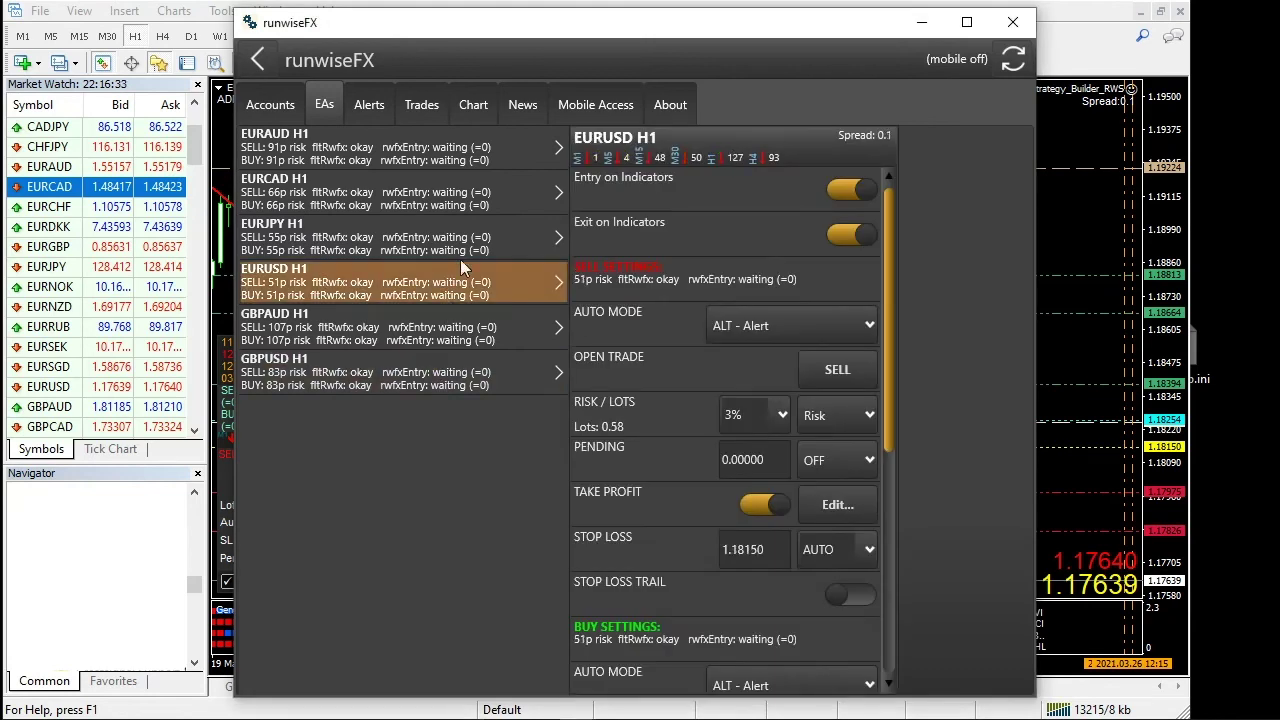
{"action": "left_click", "coordinate": [477, 228]}
{"action": "left_click", "coordinate": [492, 186]}
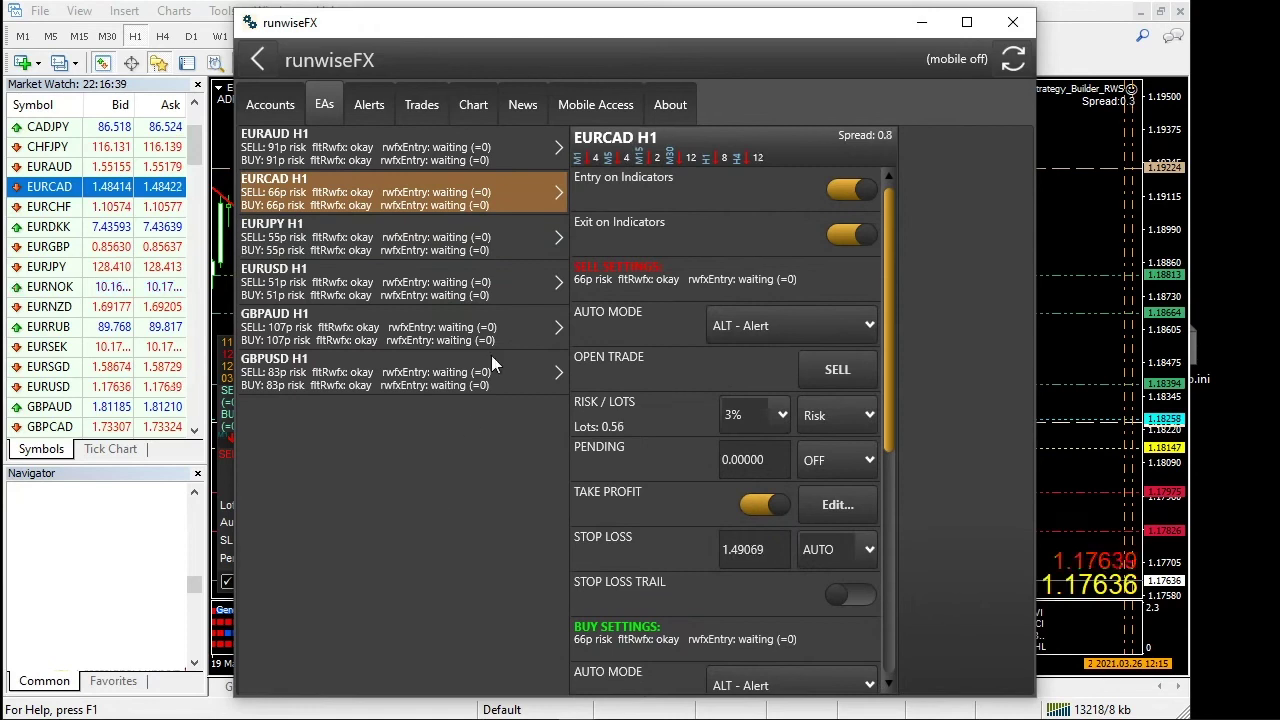
Enter and confirm the mobile access password, save it, then return to the EAs tab.
{"action": "left_click", "coordinate": [606, 111]}
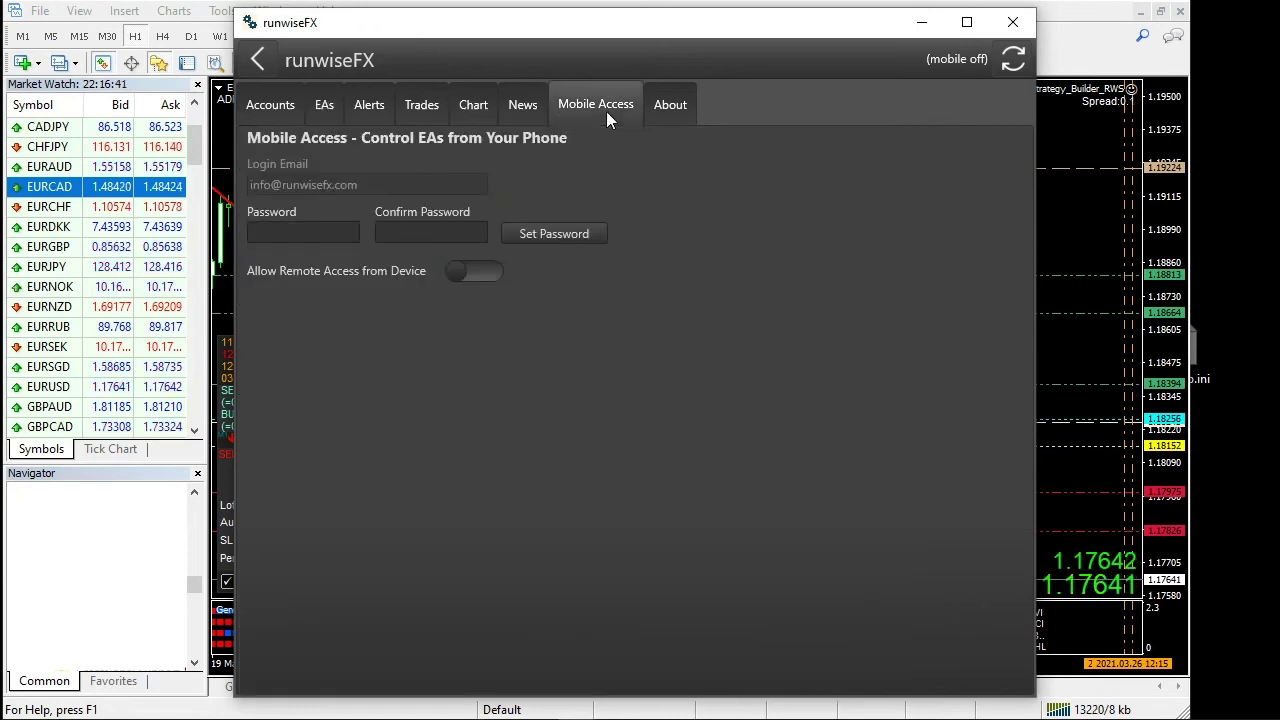
{"action": "left_click", "coordinate": [305, 233]}
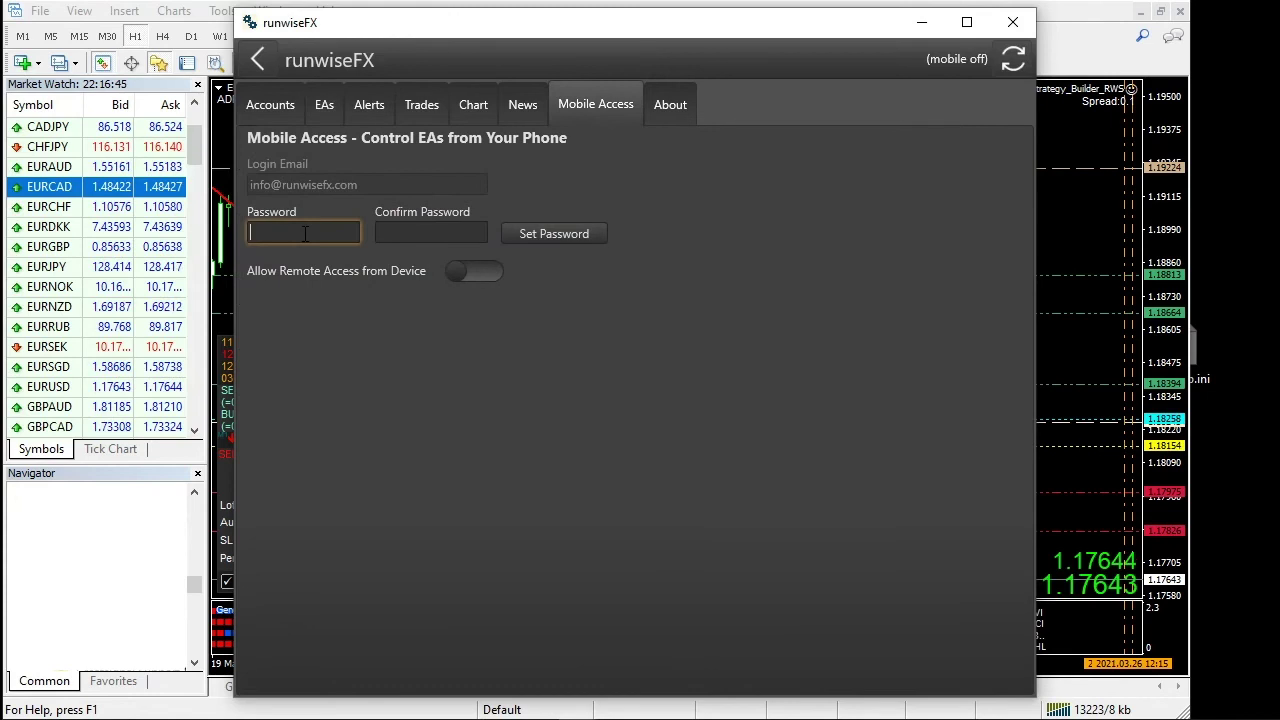
{"action": "type", "text": "*****"}
{"action": "left_click", "coordinate": [423, 233]}
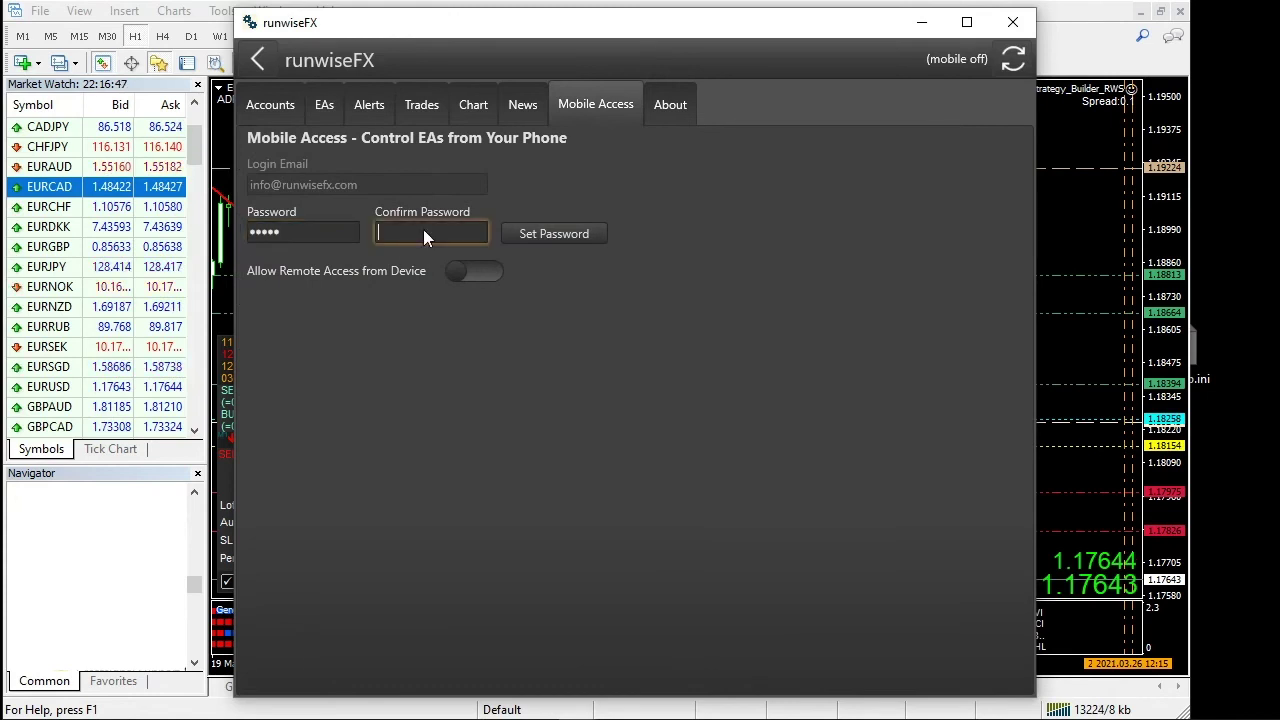
{"action": "type", "text": "*****"}
{"action": "left_click", "coordinate": [555, 233]}
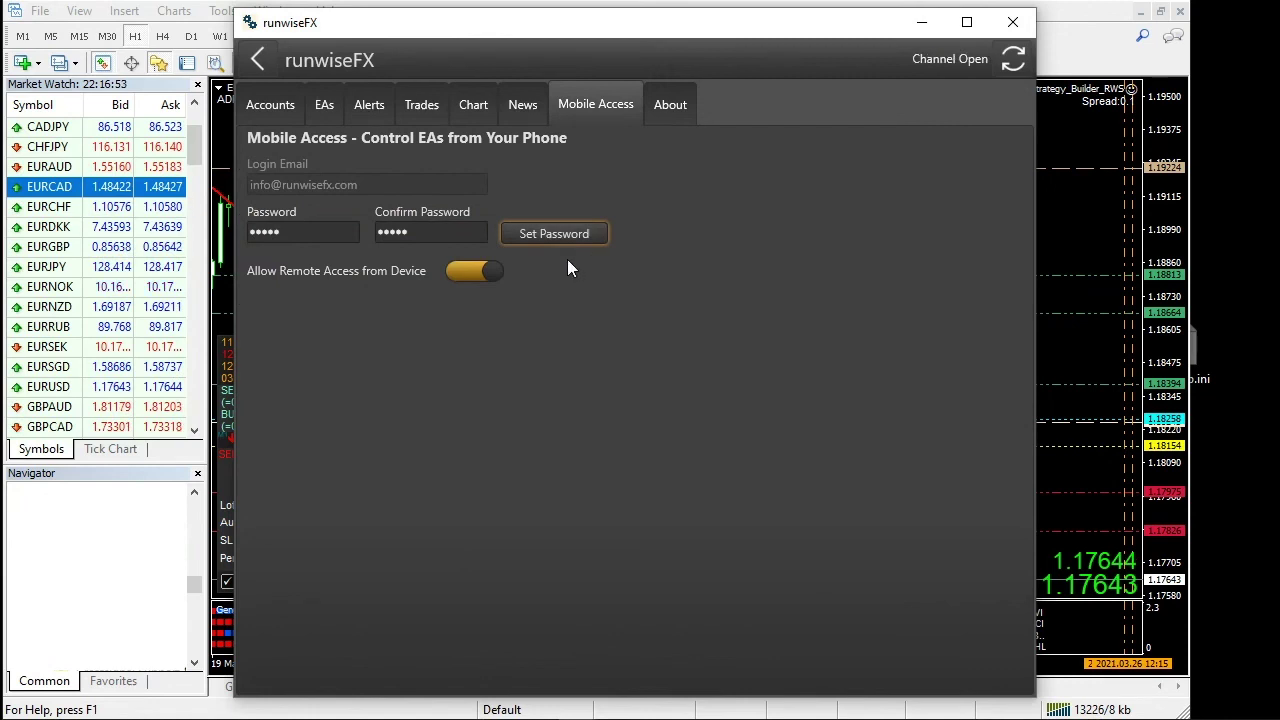
{"action": "left_click", "coordinate": [322, 106]}
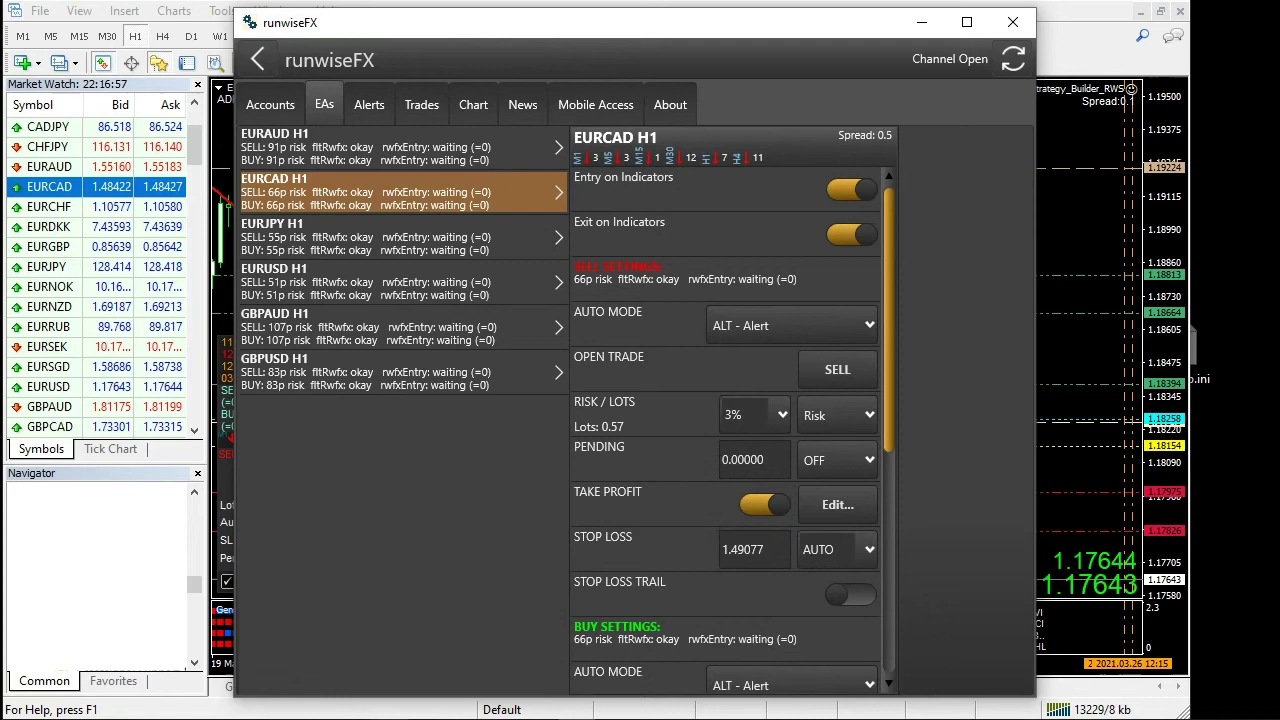
Minimise runwiseFX to view the mirrored iPhone home screen in LetsView, then restore runwiseFX.
{"action": "mouse_move", "coordinate": [576, 716]}
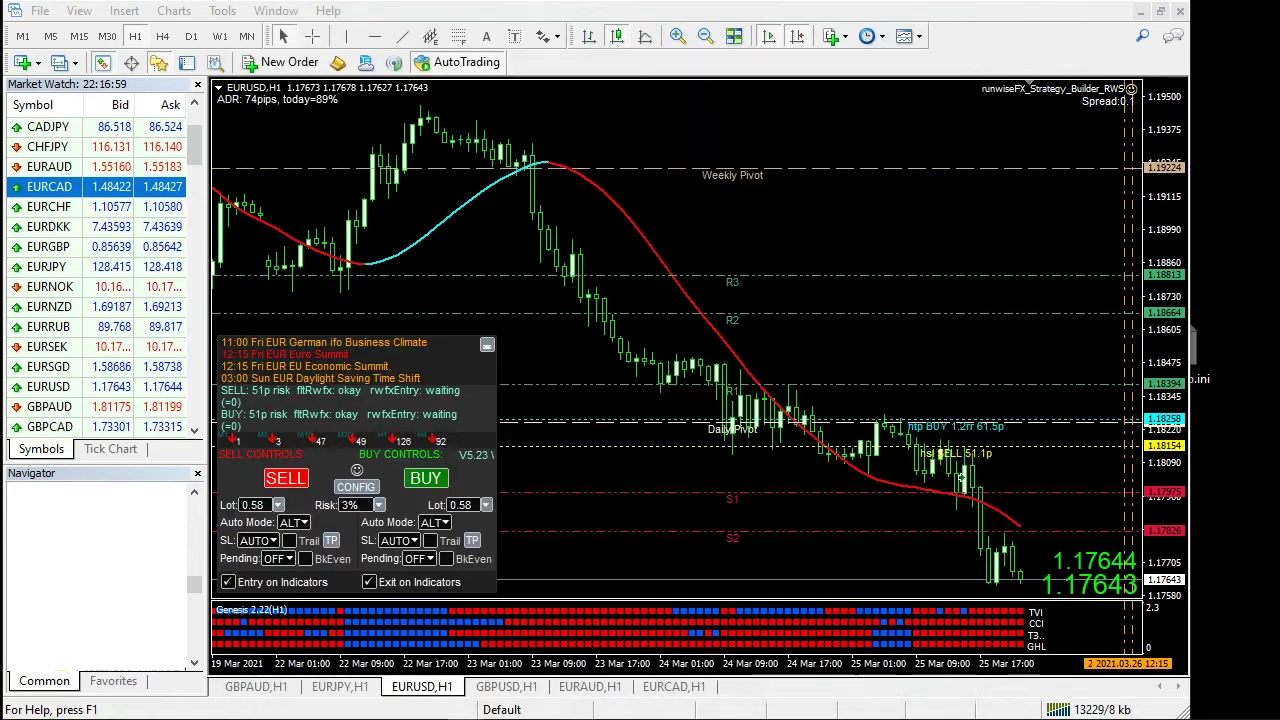
{"action": "left_click", "coordinate": [576, 716]}
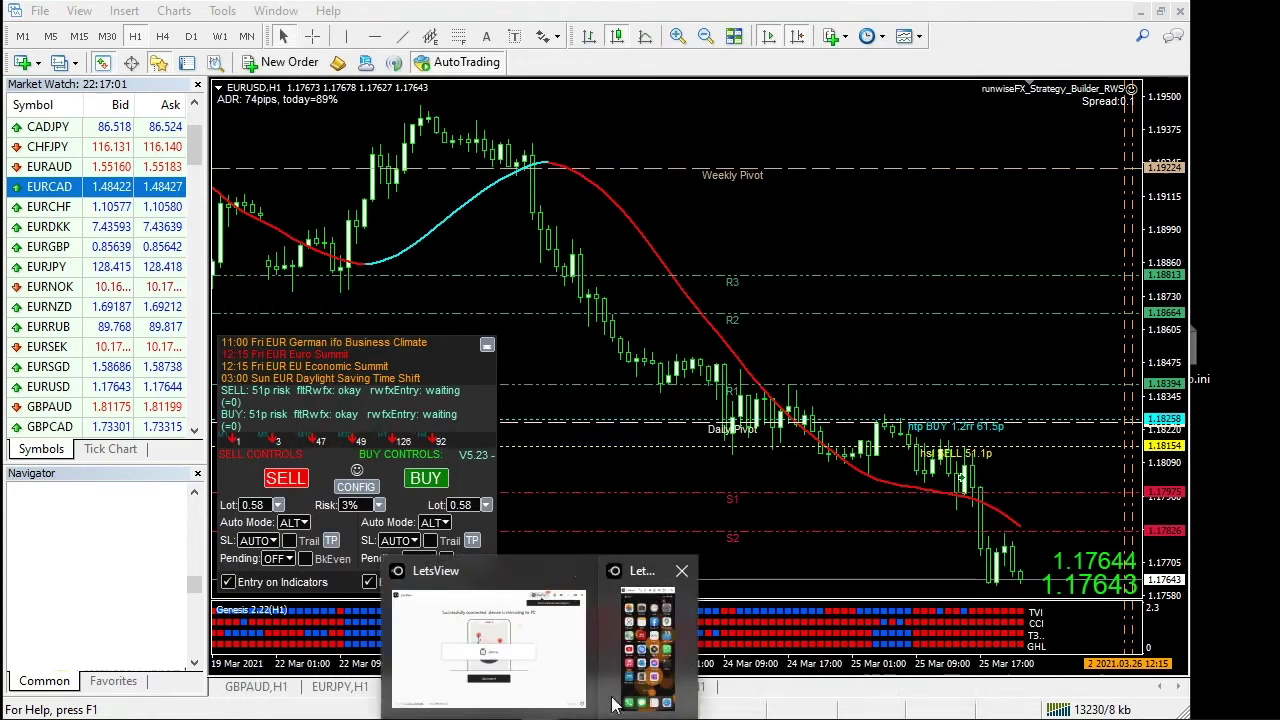
{"action": "left_click", "coordinate": [585, 716]}
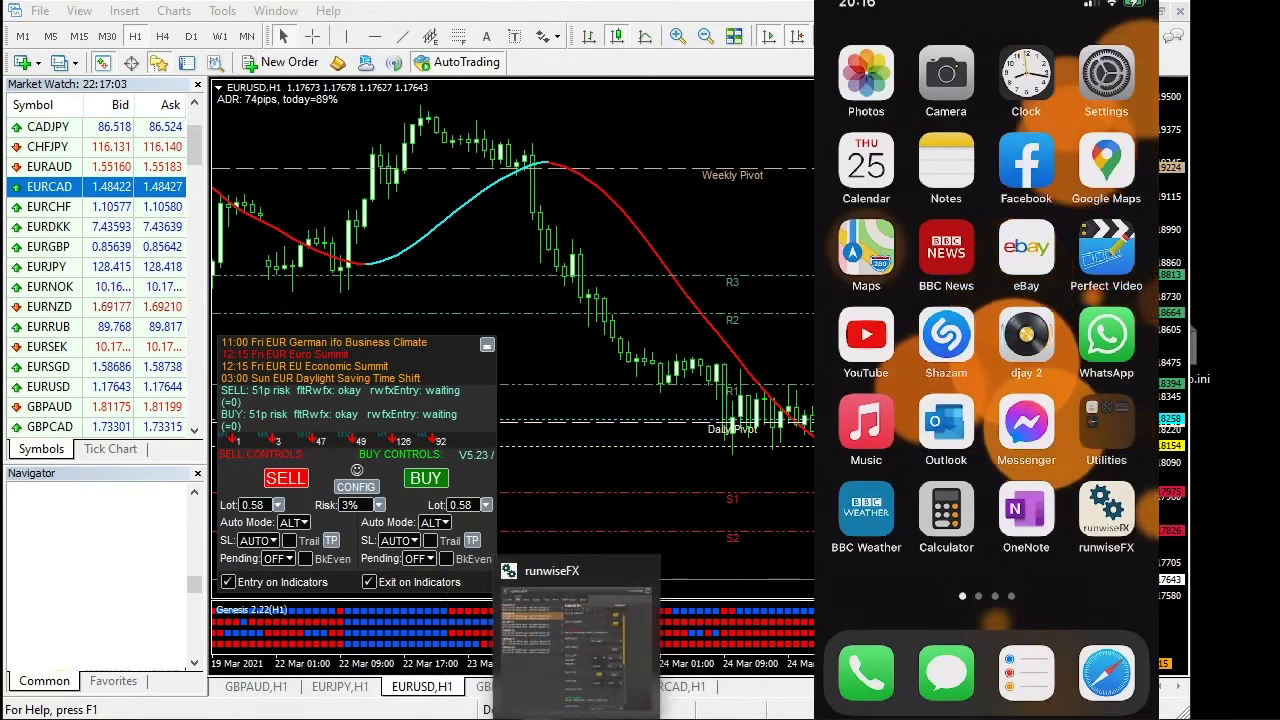
{"action": "left_click", "coordinate": [500, 635]}
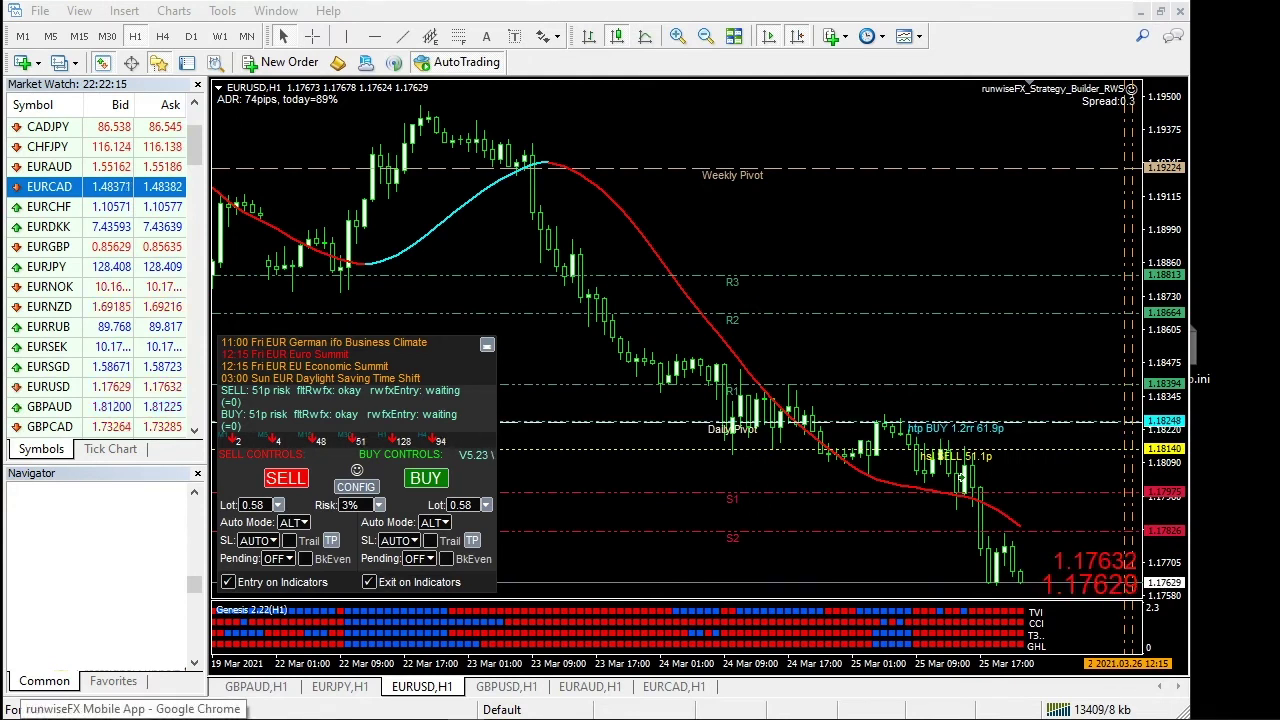
Show the runwiseFX library page's Script Rules – Extra Buttons / Hot Keys section in Chrome.
{"action": "left_click", "coordinate": [100, 705]}
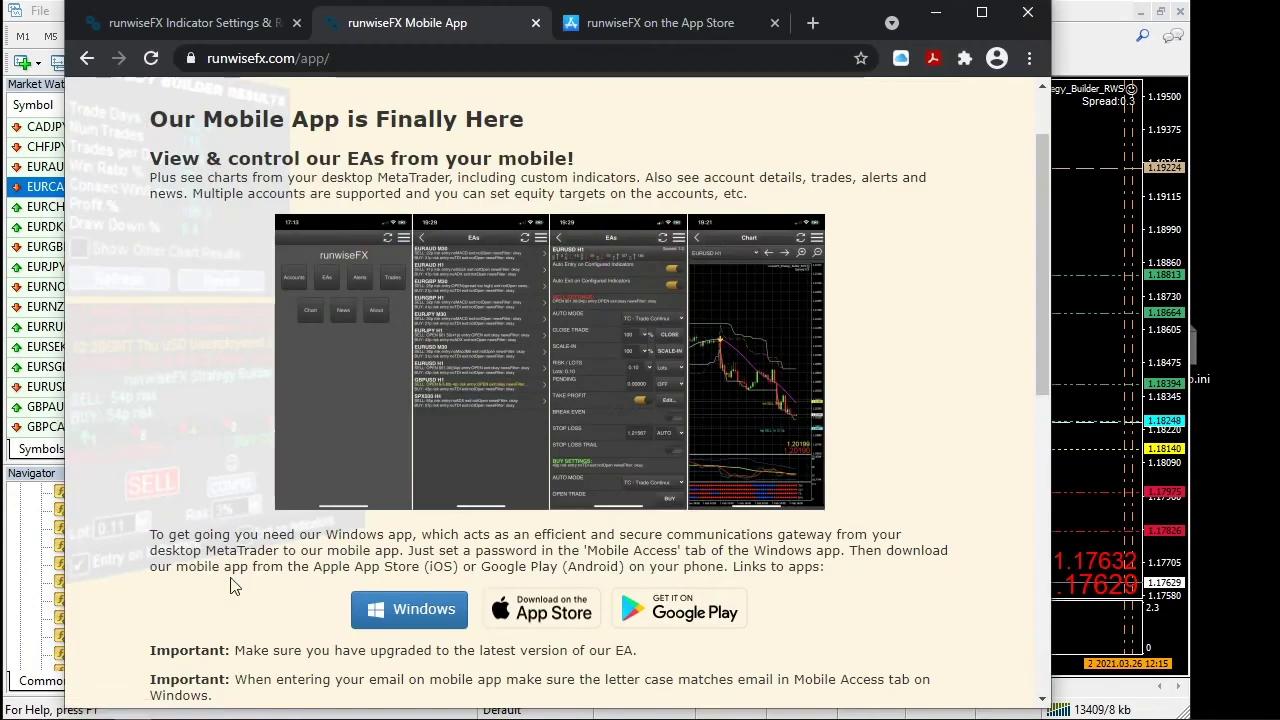
{"action": "left_click", "coordinate": [197, 23]}
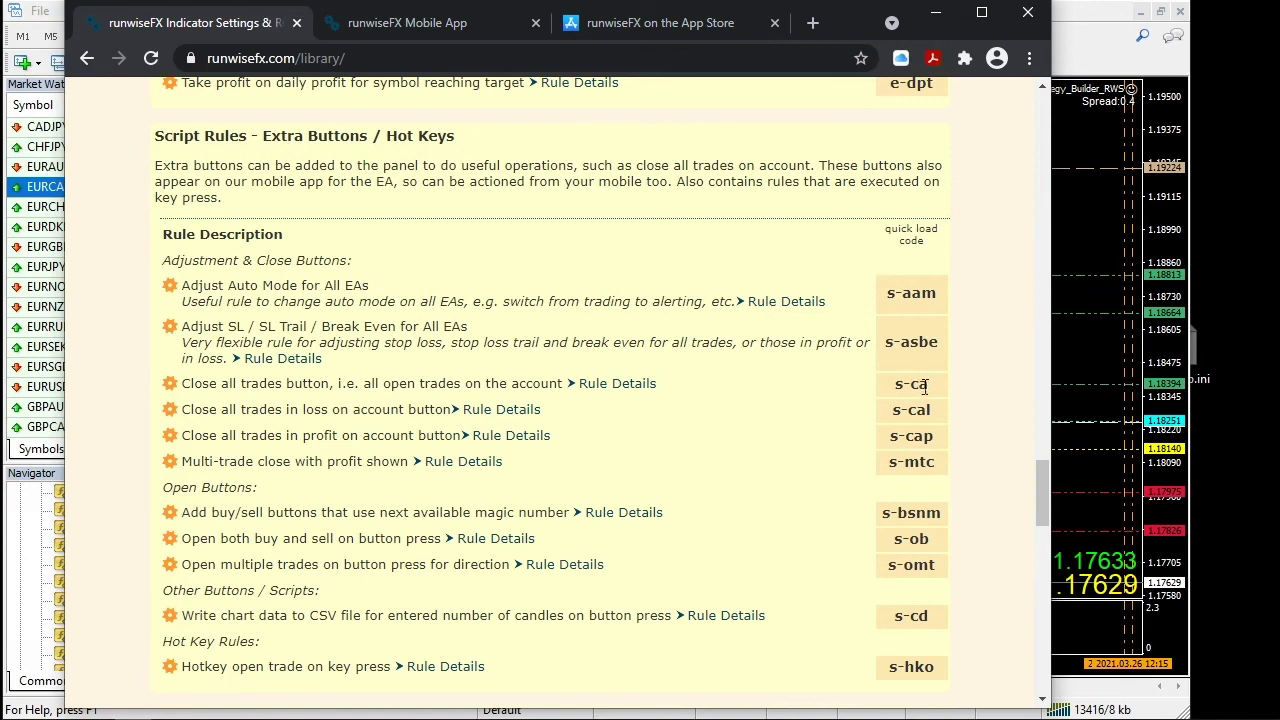
Download the s-ca close-all-trades quick-load code into the EA via CONFIG and confirm.
{"action": "left_click", "coordinate": [935, 12]}
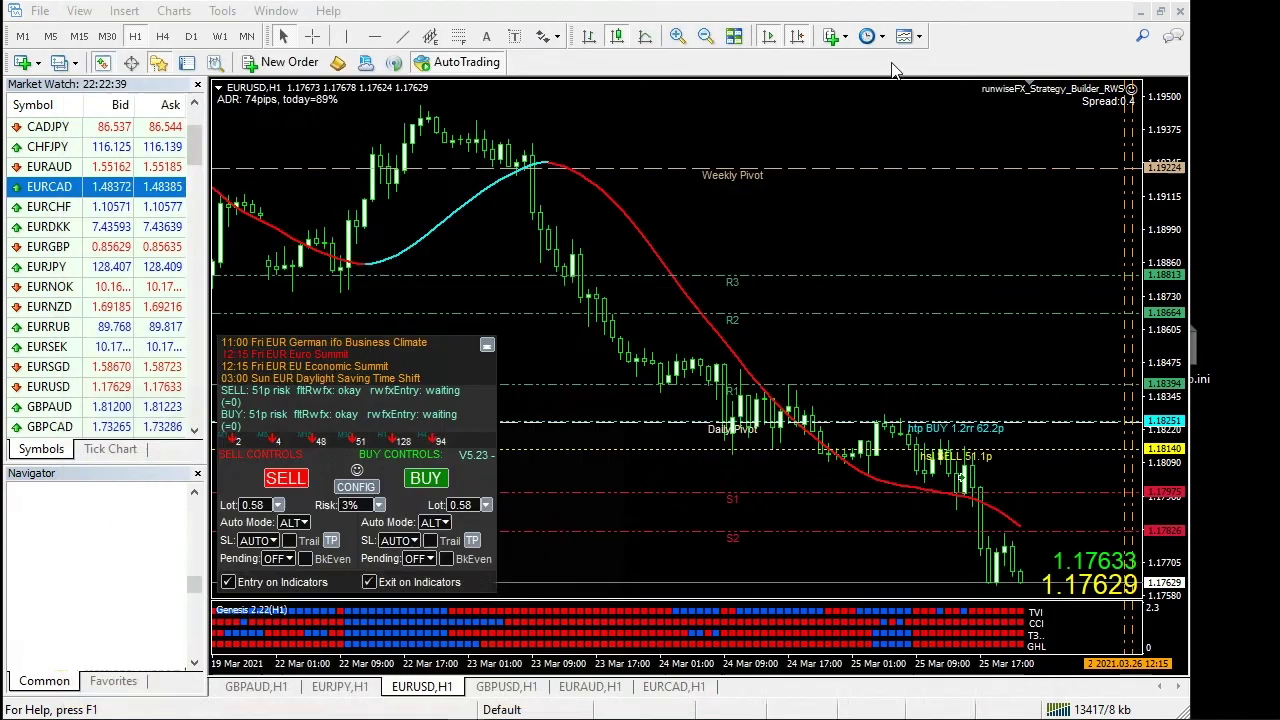
{"action": "left_click", "coordinate": [356, 486]}
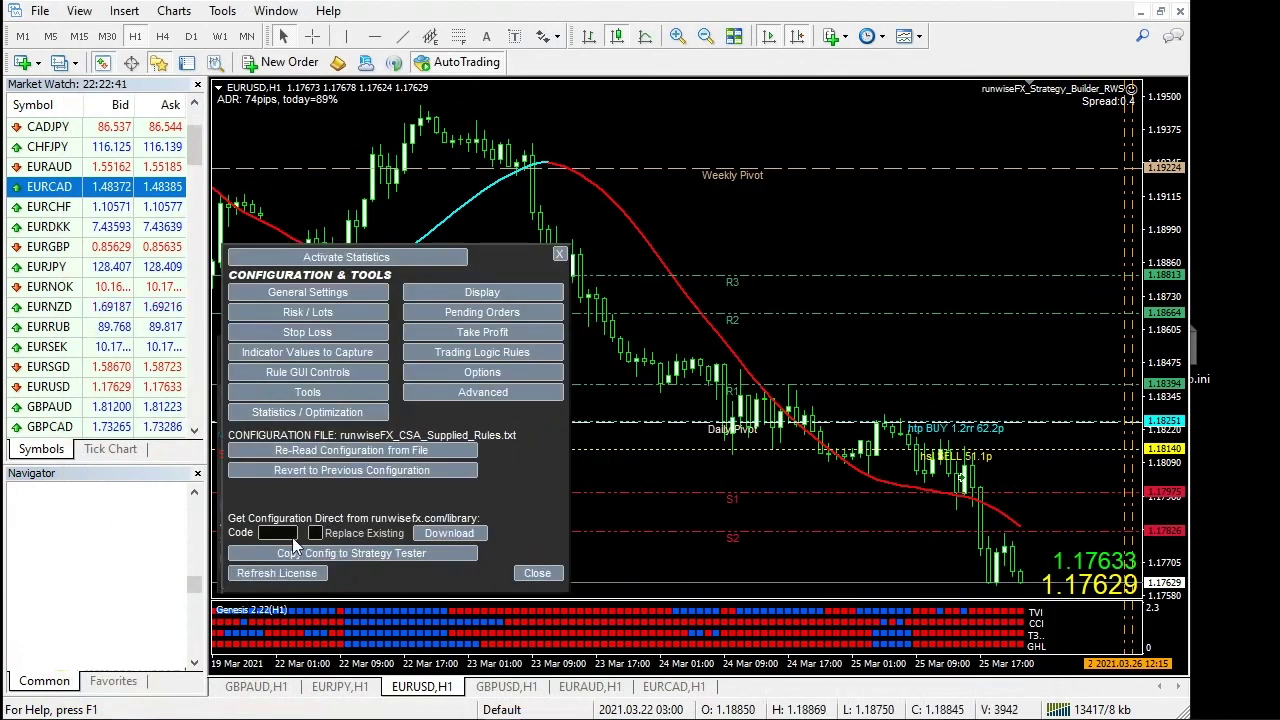
{"action": "left_click", "coordinate": [274, 533]}
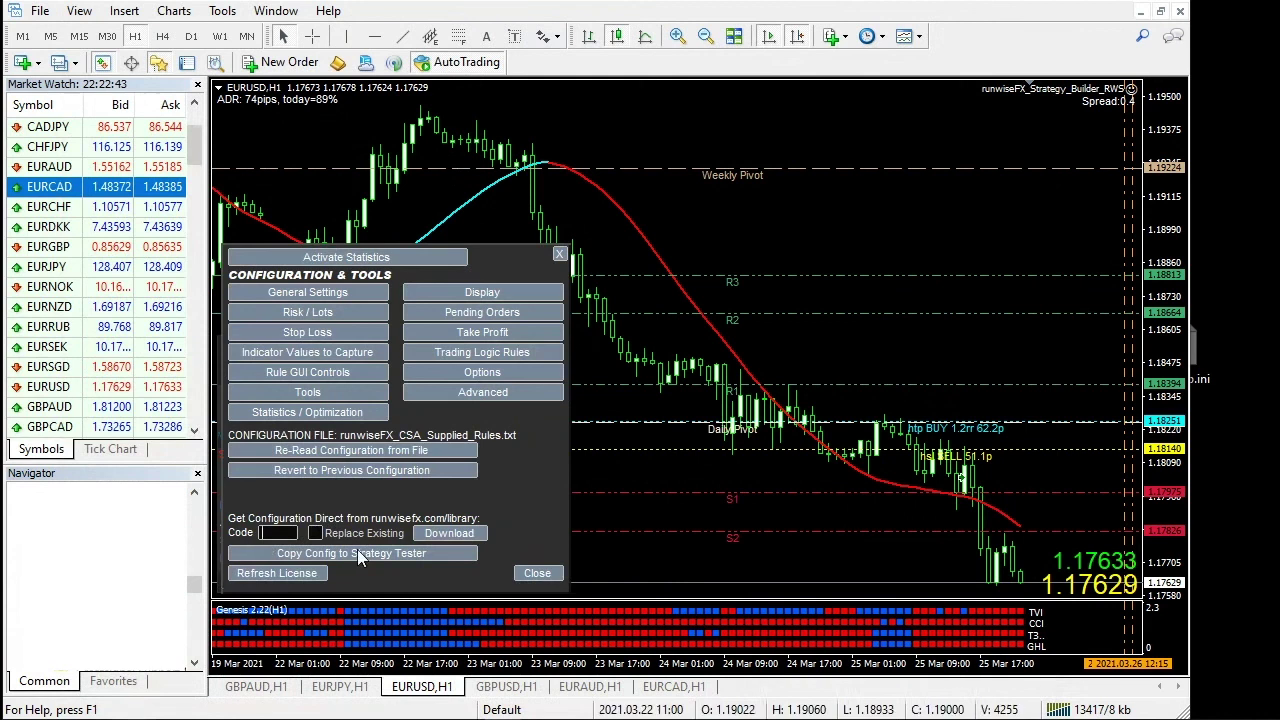
{"action": "type", "text": "s-ca"}
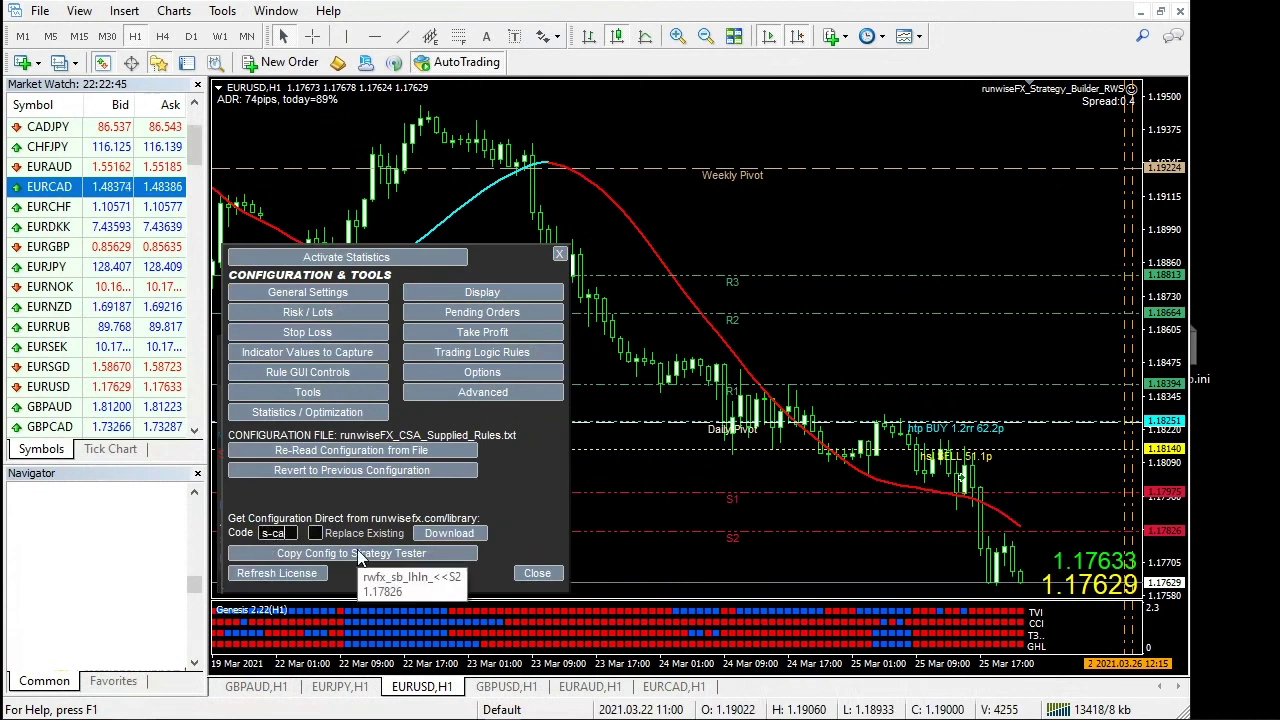
{"action": "left_click", "coordinate": [476, 537]}
{"action": "left_click", "coordinate": [836, 296]}
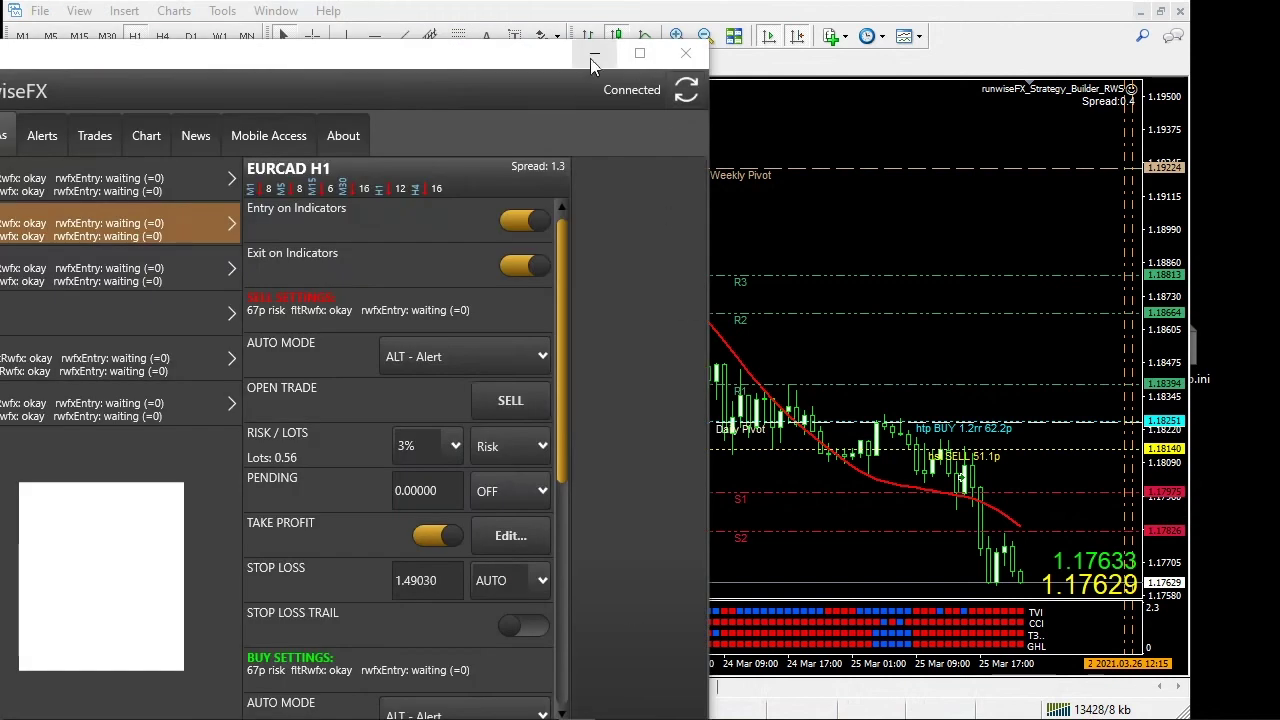
In the mirrored phone app, go to EAs and open EURJPY H1 to show Close All Trades.
{"action": "left_click", "coordinate": [594, 52]}
{"action": "left_click", "coordinate": [615, 688]}
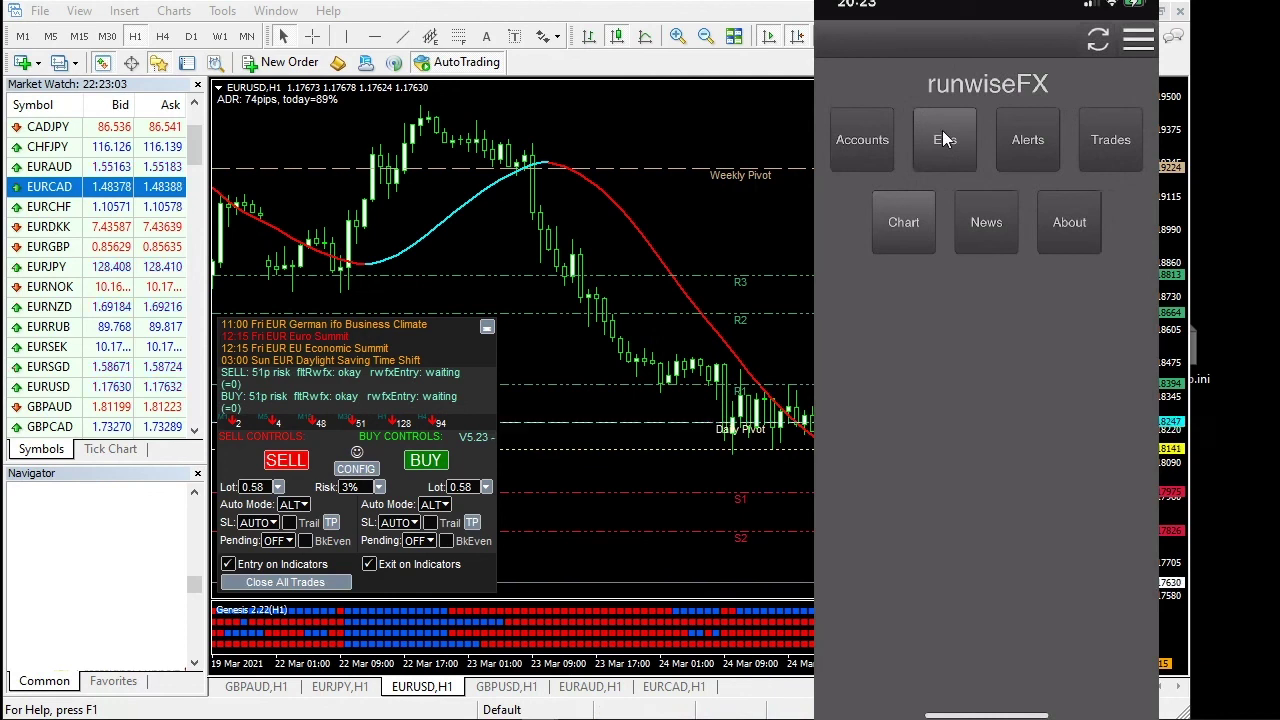
{"action": "left_click", "coordinate": [944, 140]}
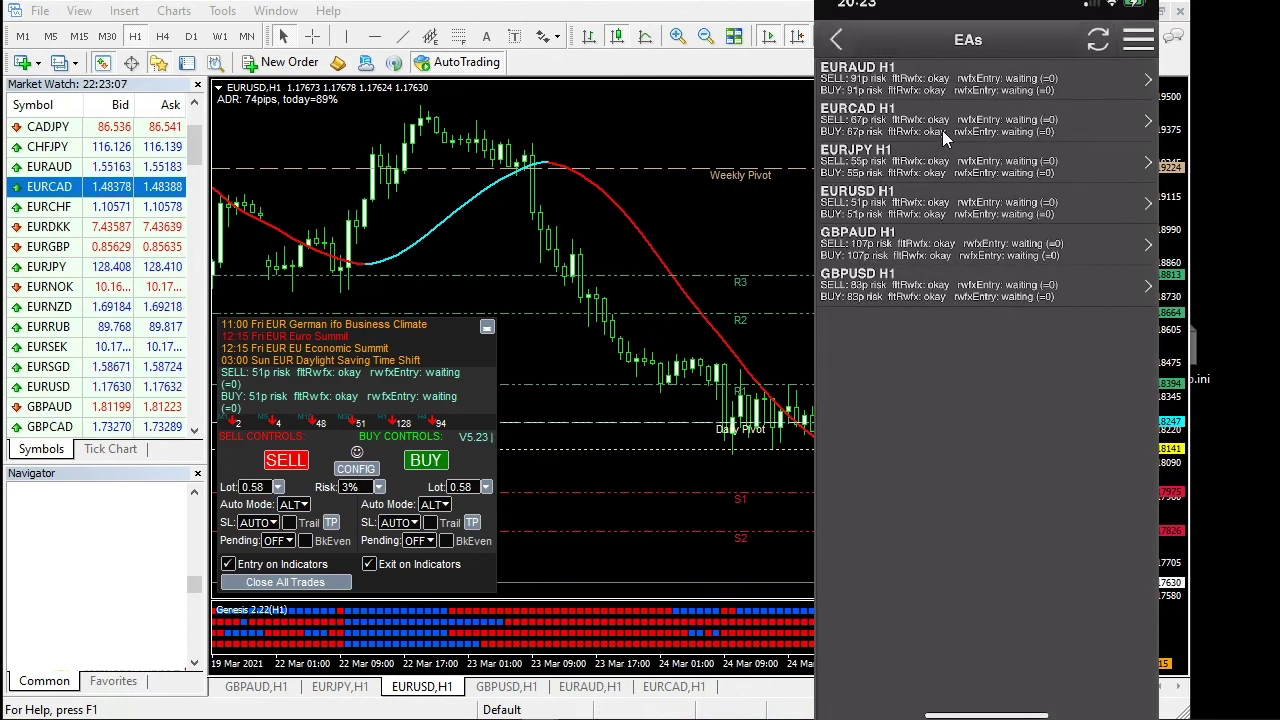
{"action": "left_click", "coordinate": [942, 130]}
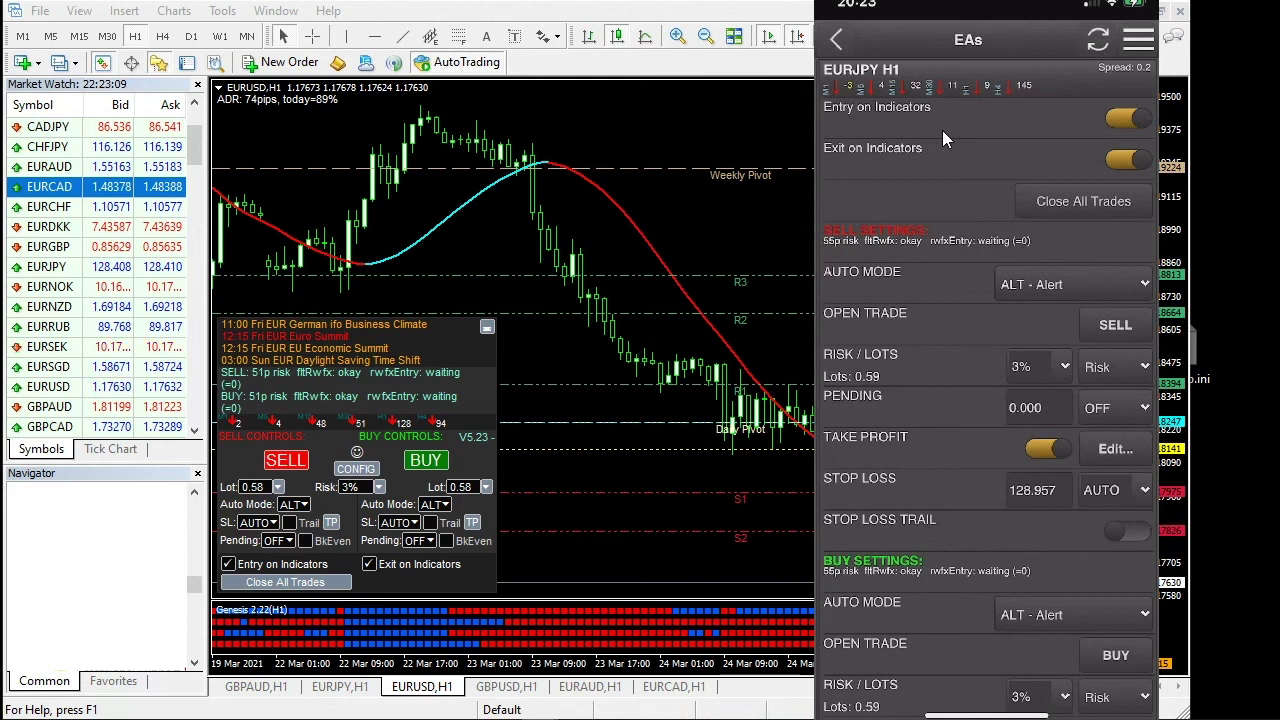